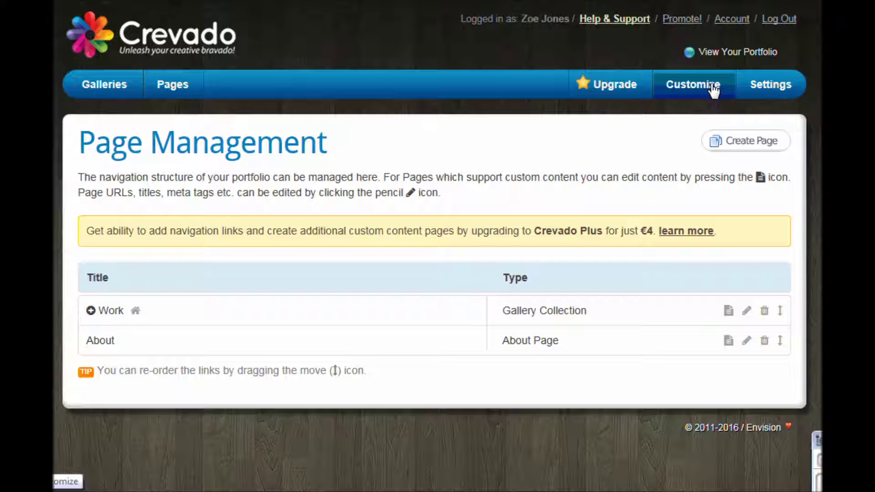
Open Portfolio Customization and browse the theme carousel on to Flipbook Dark.
left_click(689, 90)
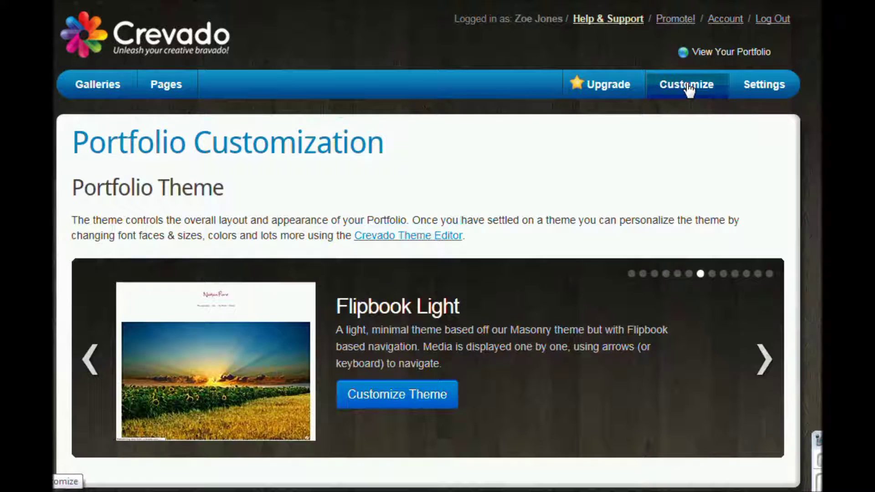
scroll(429, 274, "down", 1)
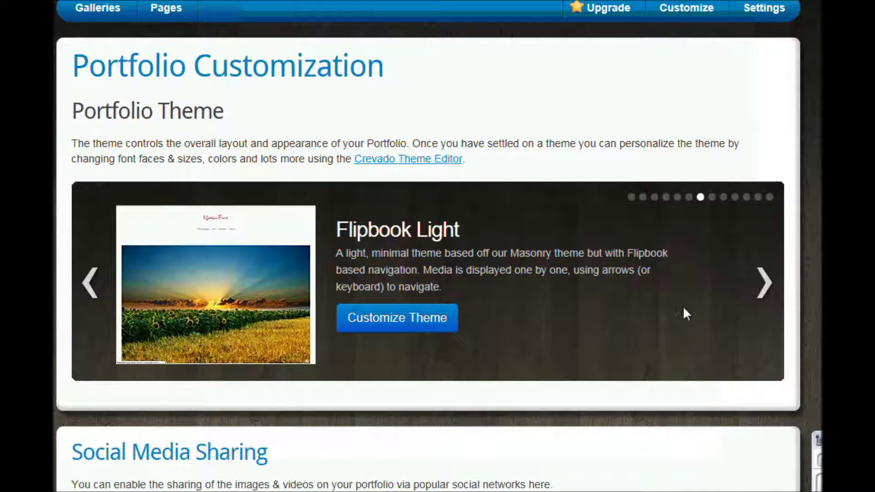
left_click(765, 283)
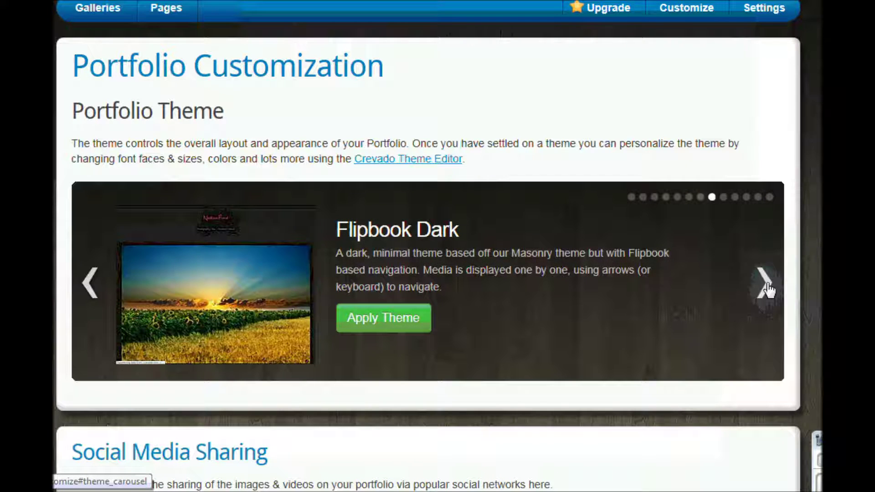
left_click(767, 288)
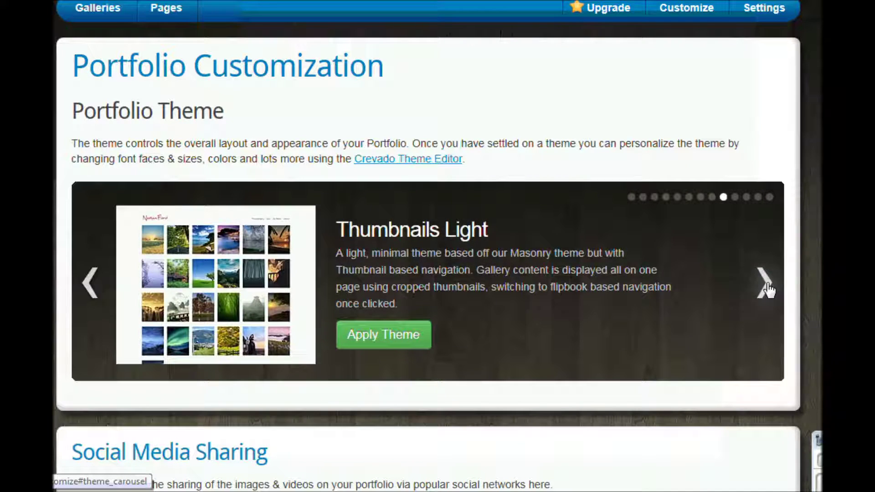
left_click(767, 287)
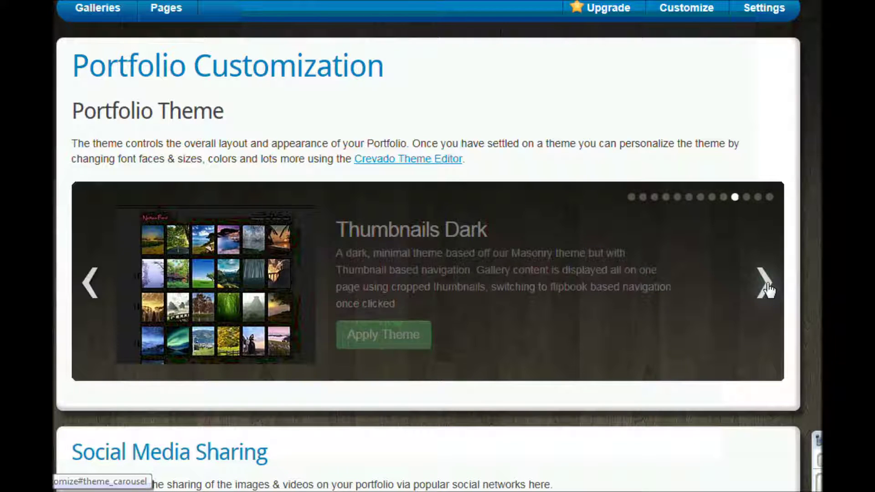
left_click(767, 286)
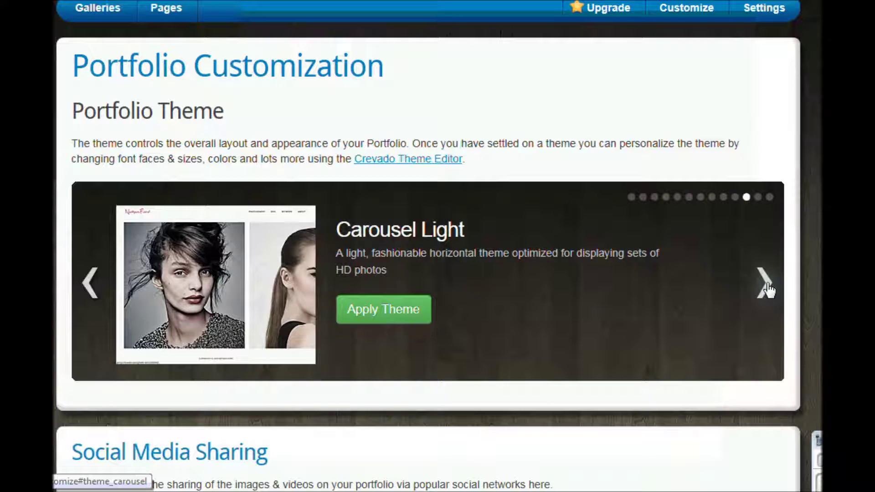
left_click(767, 287)
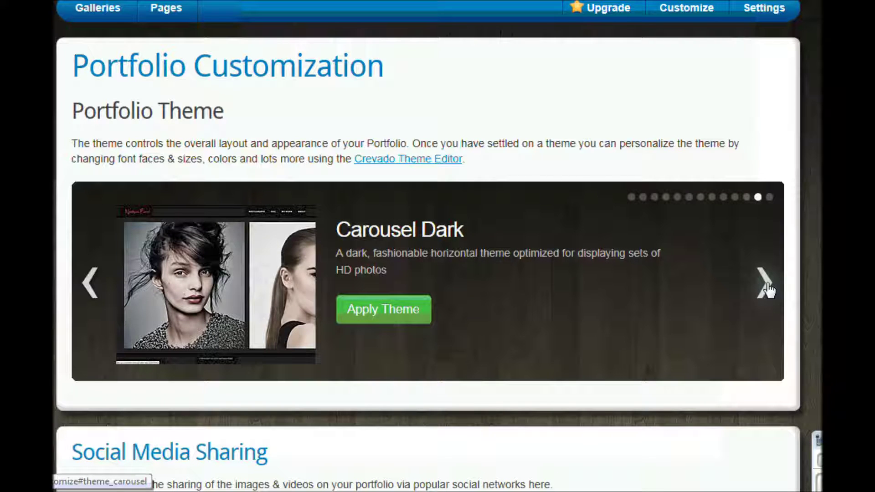
left_click(767, 287)
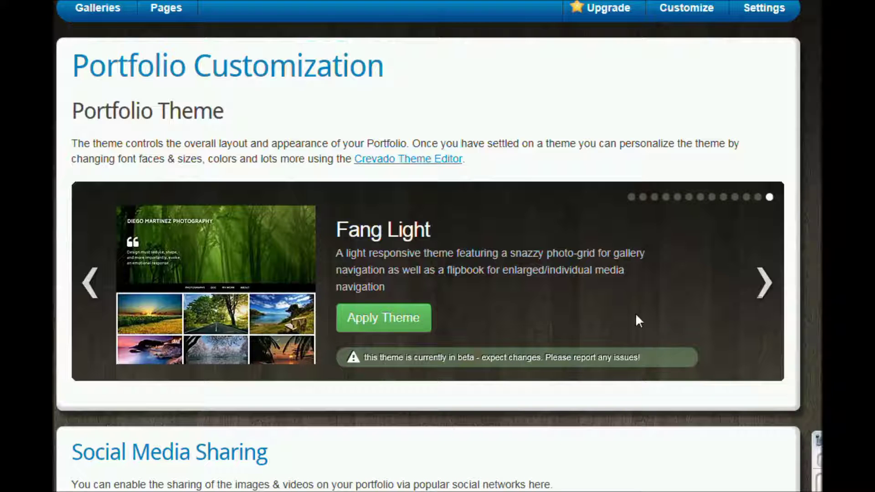
left_click(766, 286)
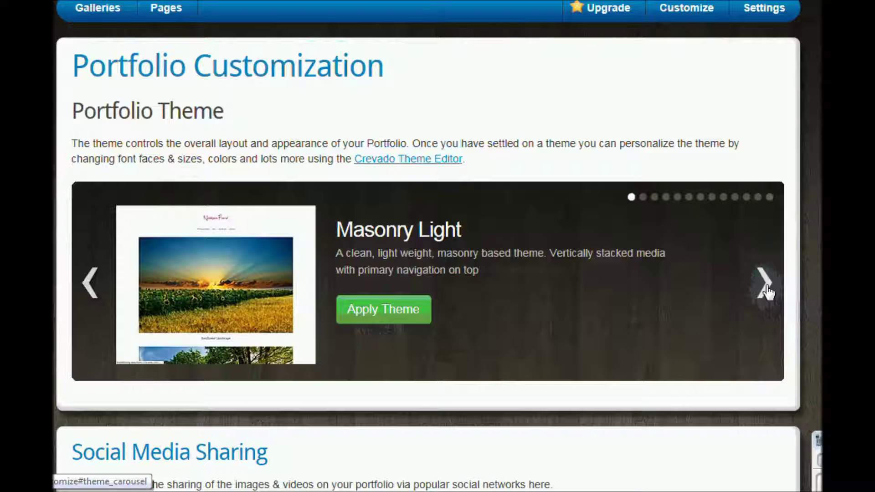
left_click(768, 287)
left_click(767, 287)
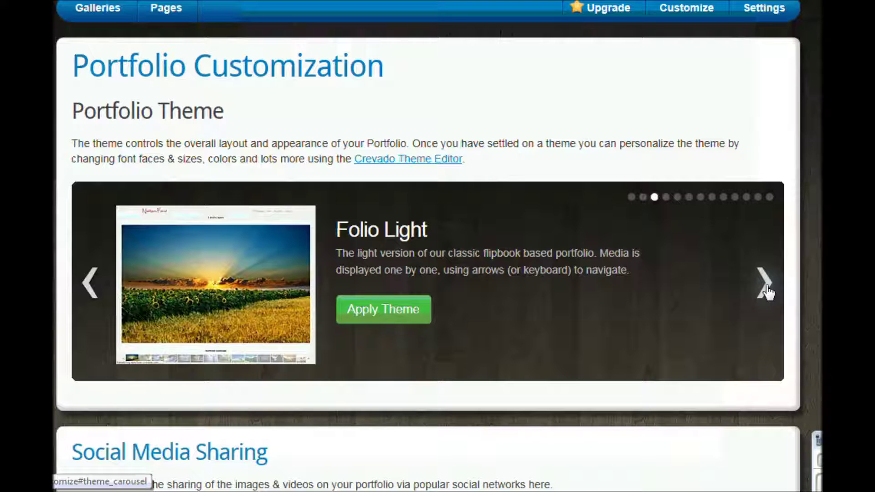
left_click(767, 289)
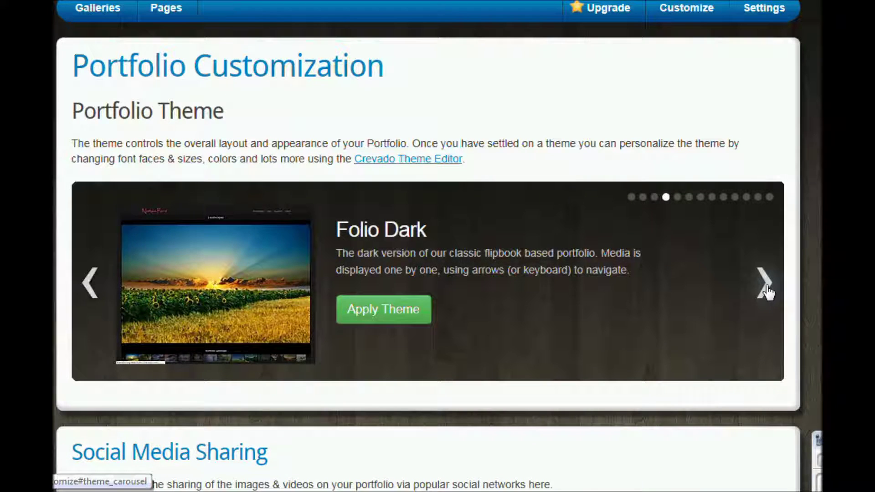
left_click(768, 289)
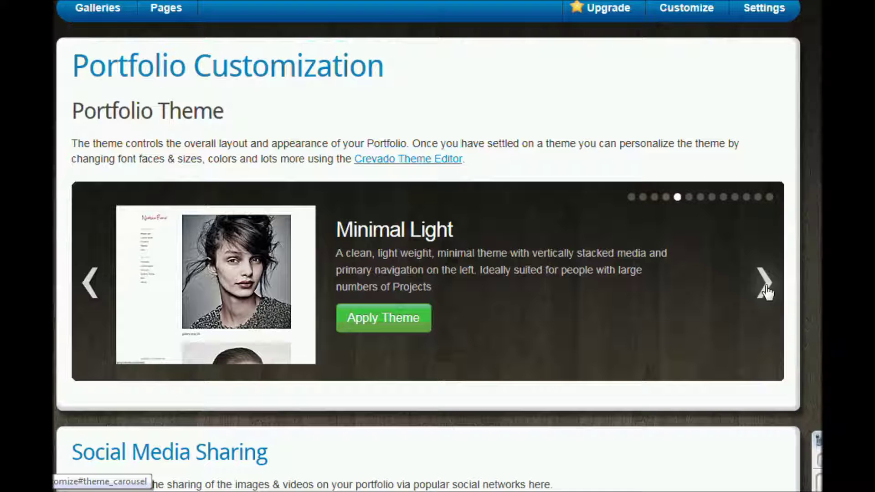
left_click(767, 290)
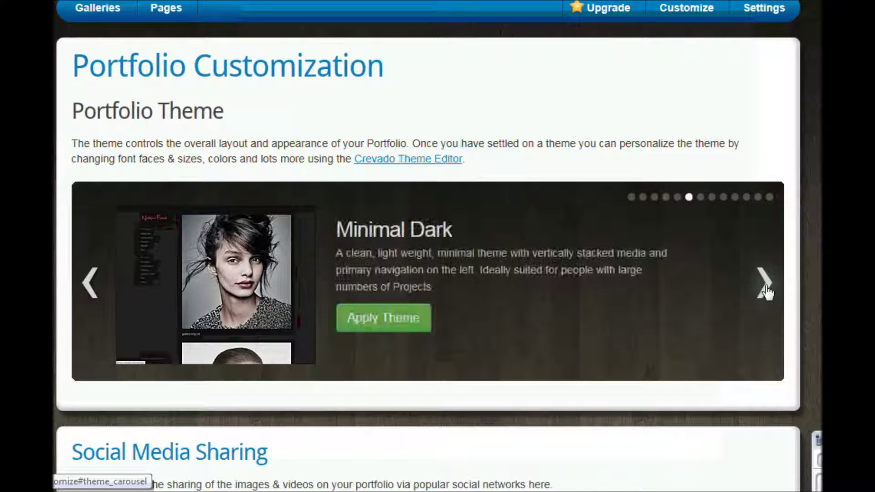
left_click(767, 290)
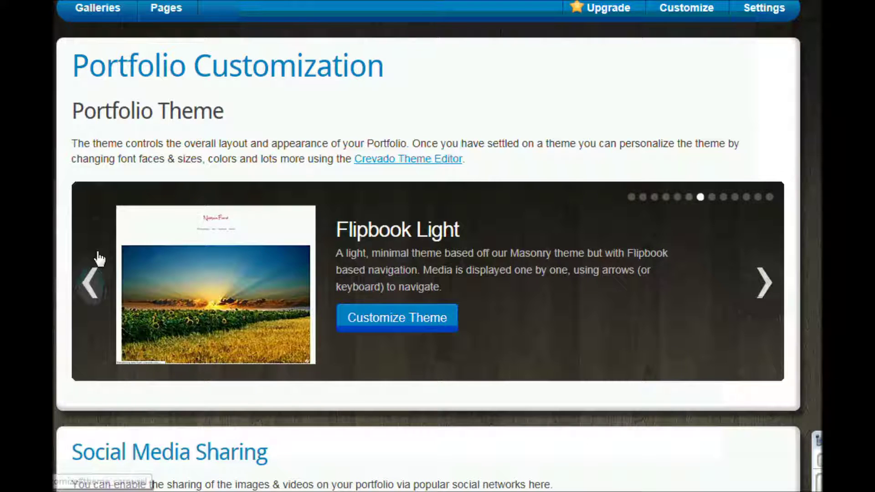
left_click(91, 284)
Step back to Folio Light, apply it as the portfolio theme, and preview the portfolio.
left_click(91, 284)
left_click(92, 285)
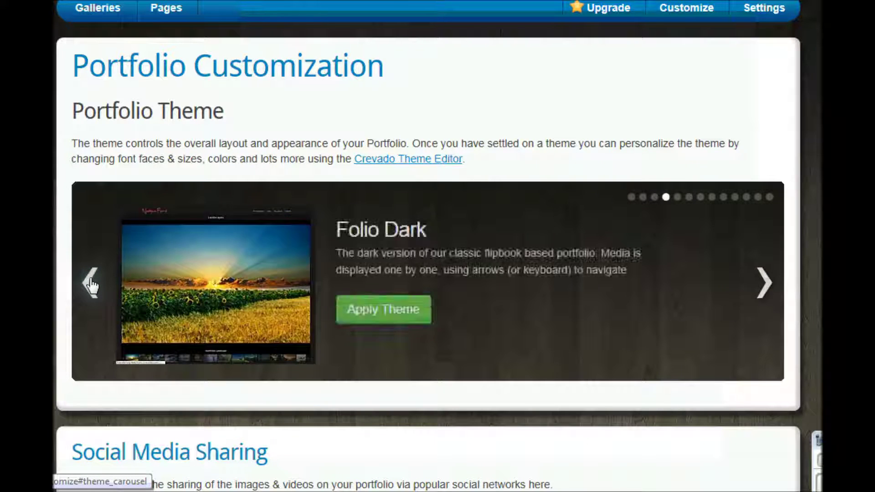
left_click(91, 285)
left_click(397, 317)
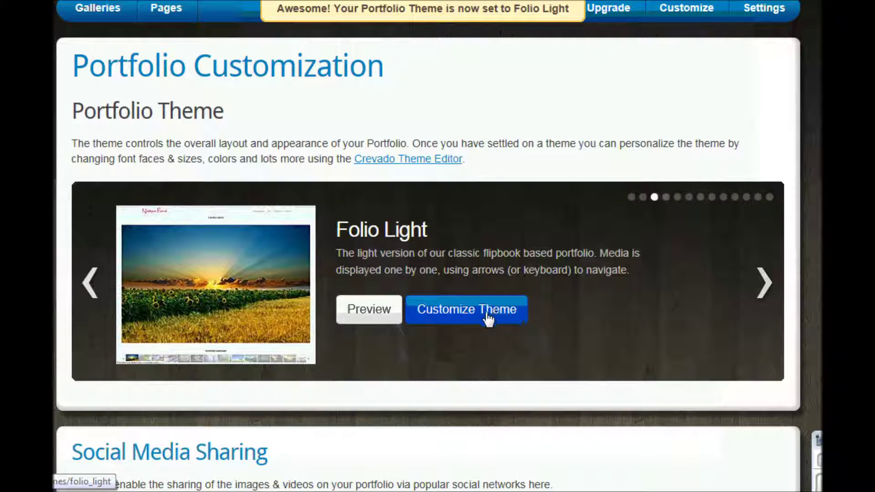
left_click(363, 313)
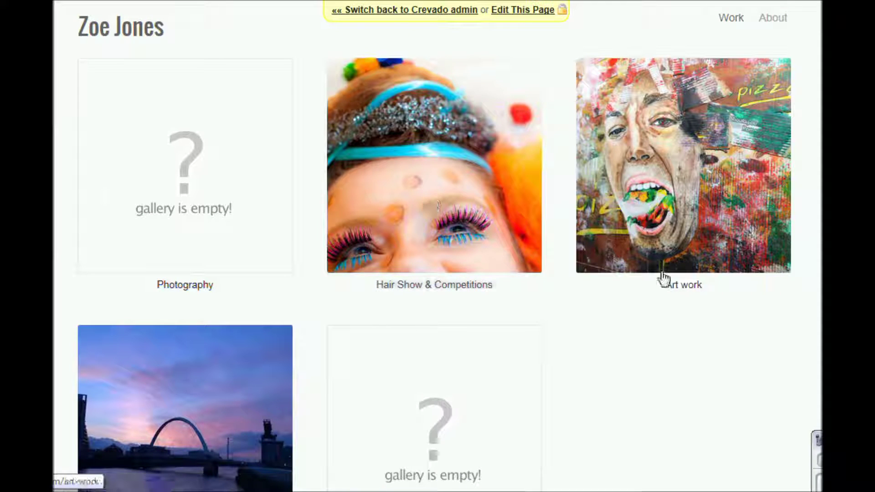
View the Art work gallery in the preview, then return to the Crevado admin pages.
left_click(680, 143)
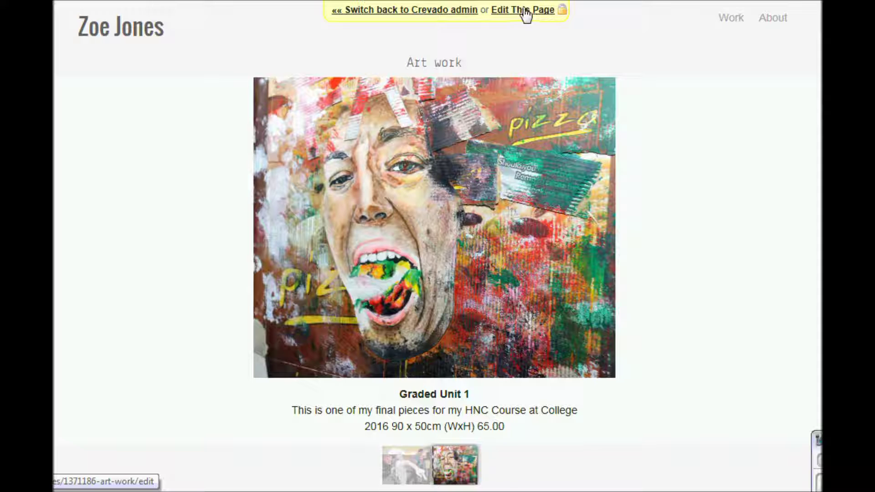
left_click(416, 11)
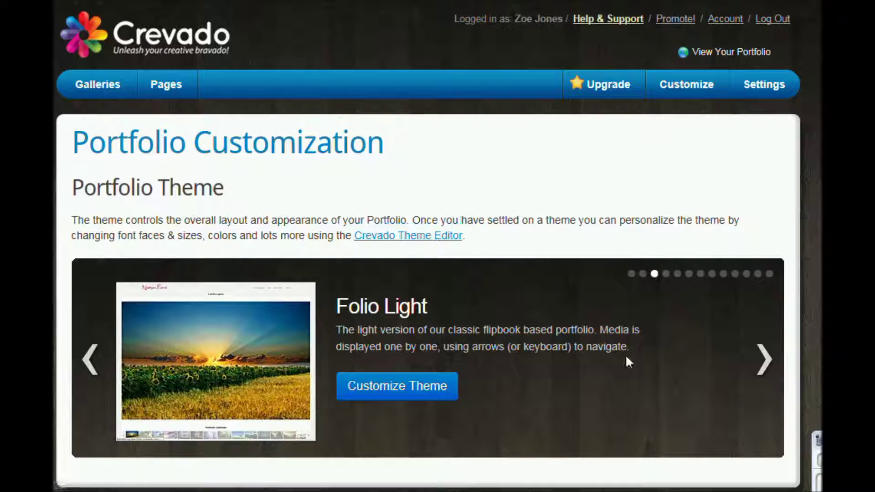
Advance the theme carousel past Folio Dark and Minimal to Flipbook Dark and preview the portfolio.
left_click(766, 360)
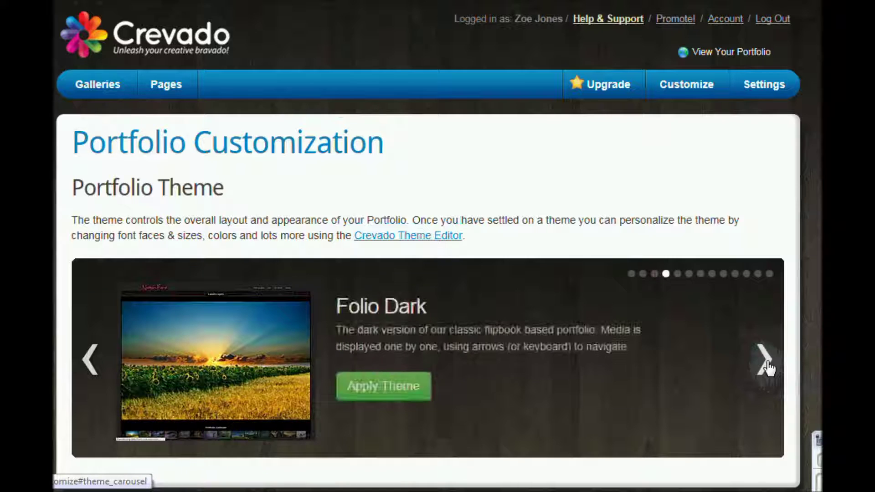
left_click(766, 360)
left_click(765, 360)
left_click(766, 360)
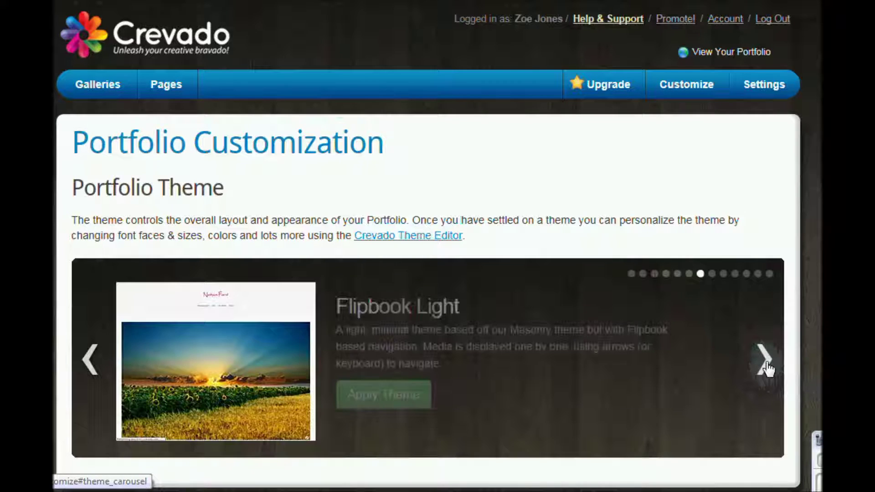
left_click(766, 362)
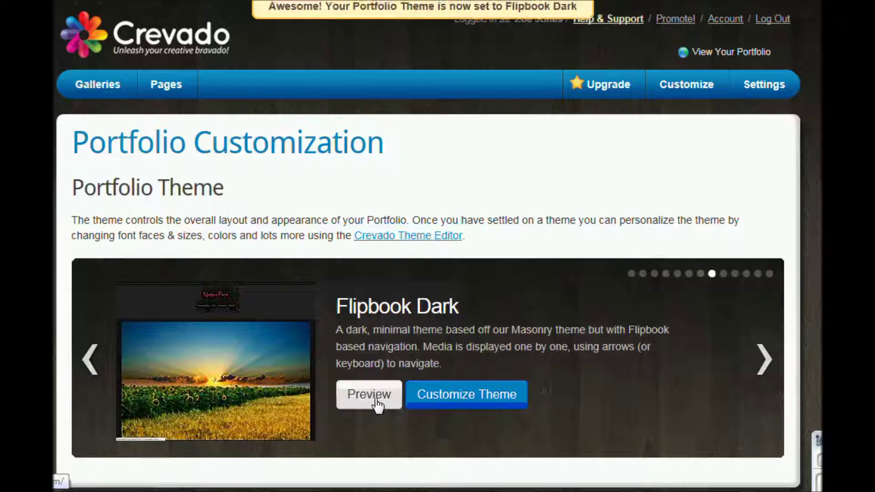
left_click(369, 395)
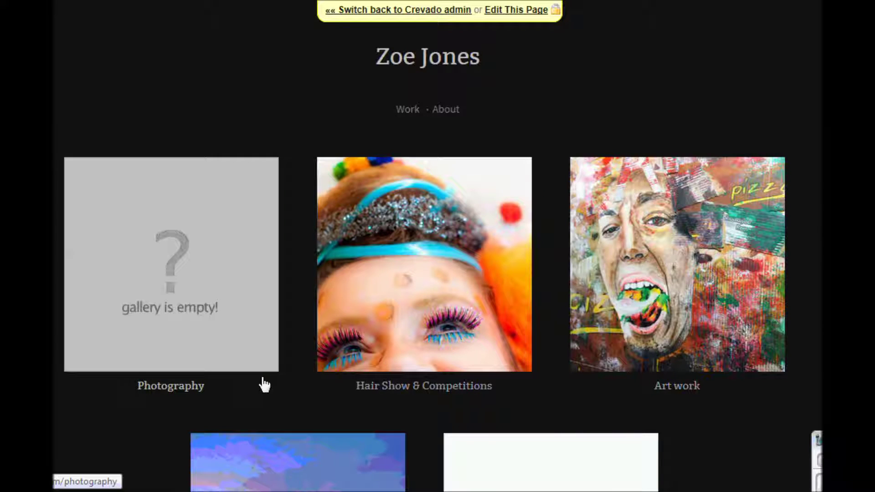
Open the Inspiration gallery, scroll through its photos and thumbnails, then back to the top.
left_click(334, 457)
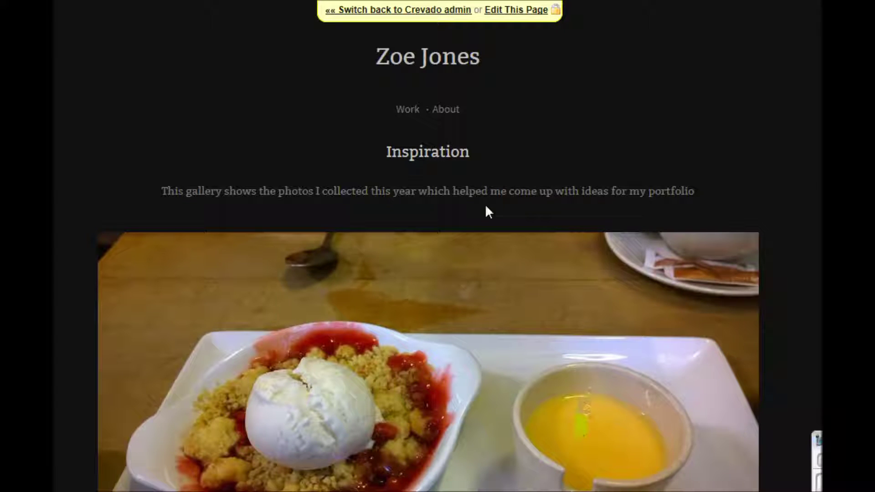
scroll(428, 273, "down", 4)
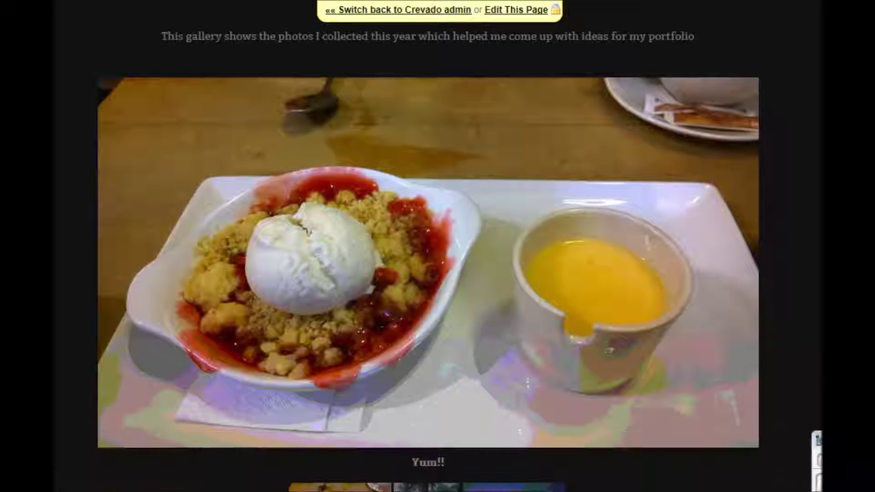
scroll(428, 274, "down", 3)
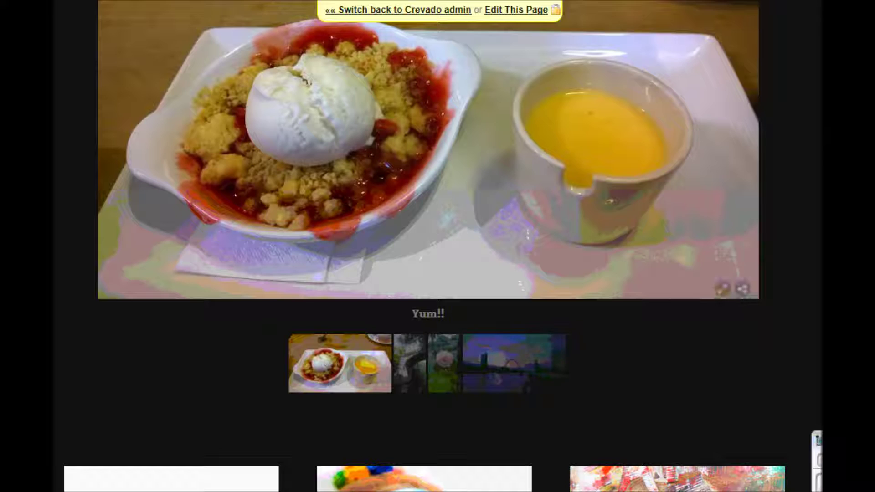
scroll(514, 355, "down", 5)
scroll(520, 37, "down", 2)
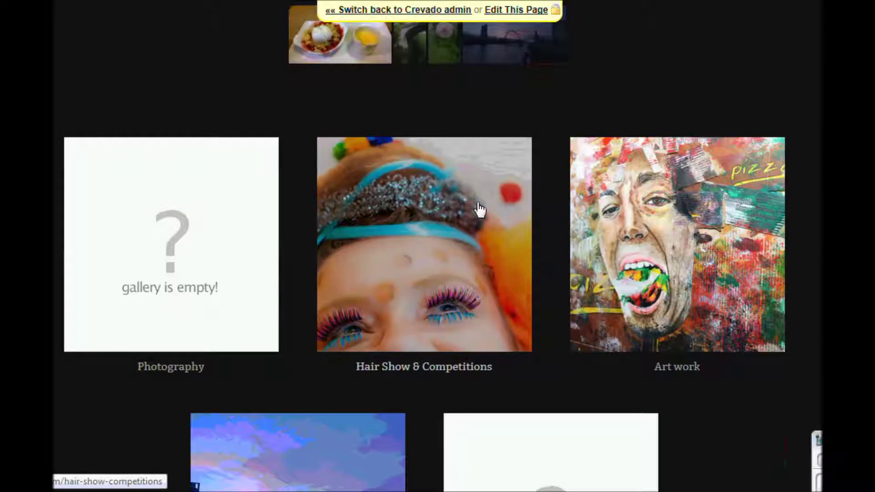
scroll(607, 213, "up", 10)
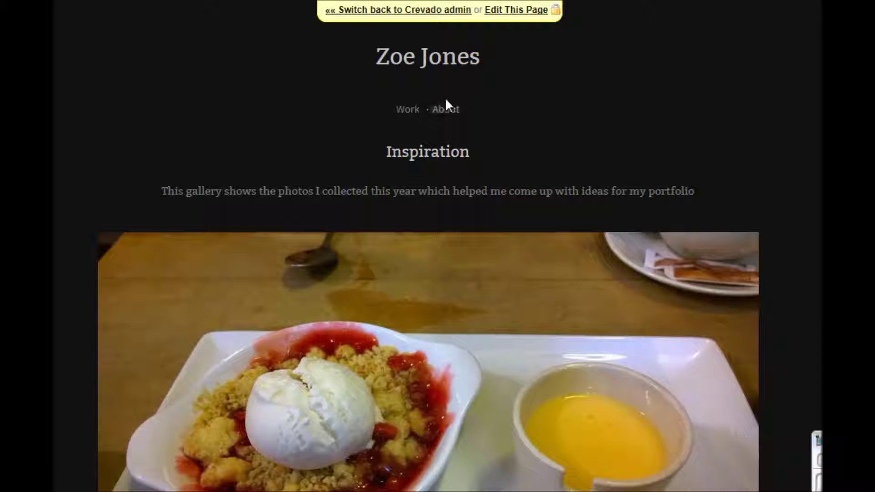
Back in admin, advance to Carousel Light, apply it, and preview the portfolio.
left_click(393, 11)
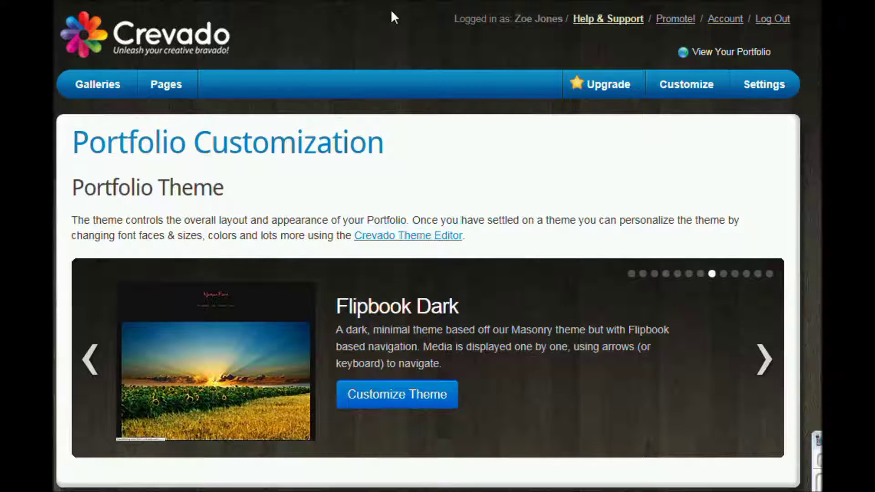
left_click(764, 361)
left_click(764, 361)
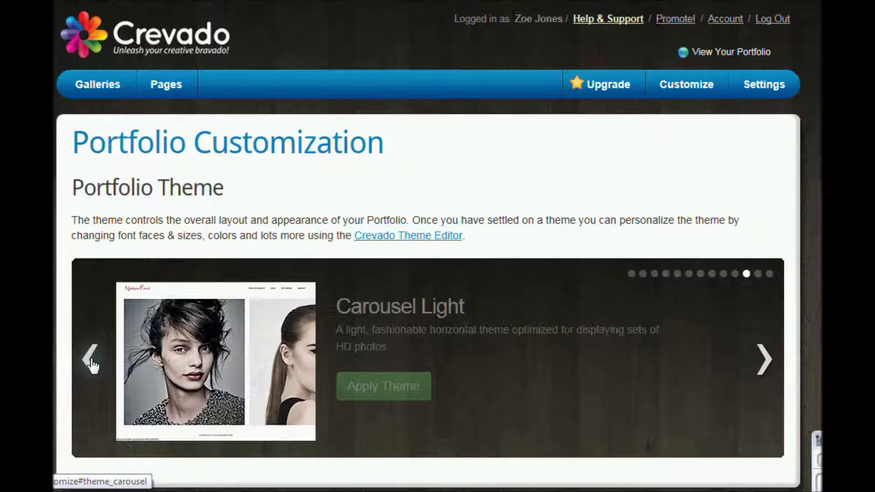
left_click(398, 389)
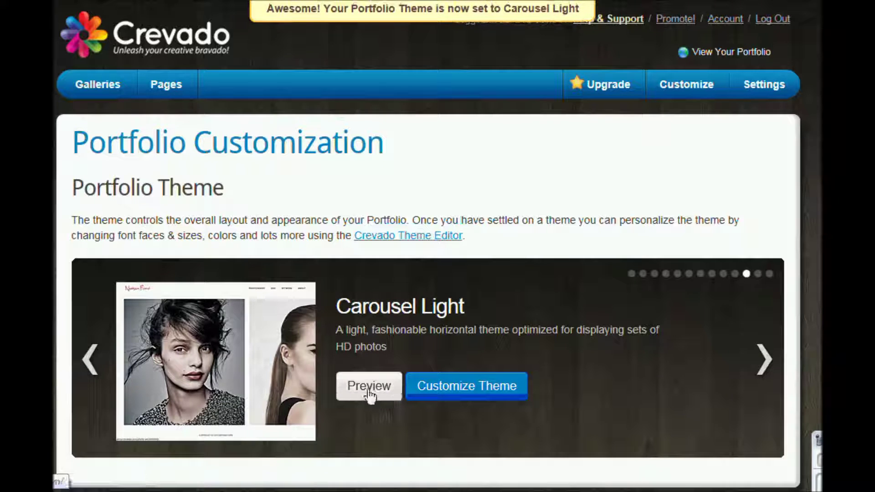
left_click(363, 392)
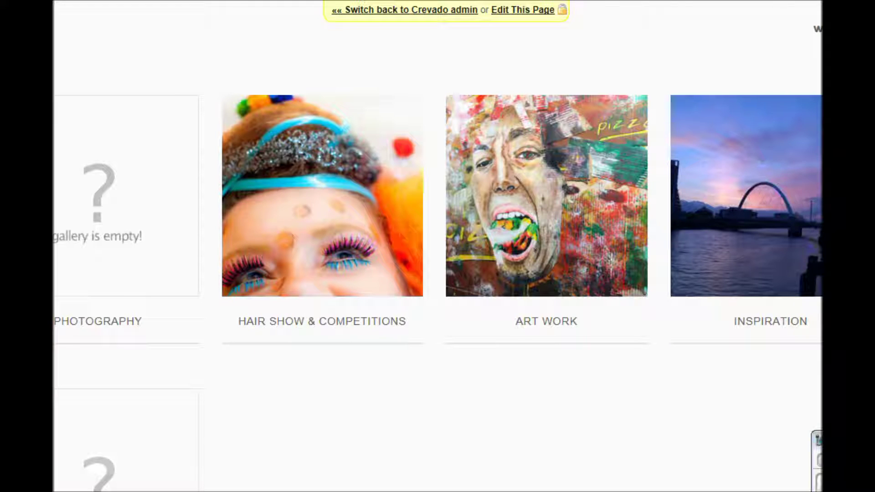
Set the browser page zoom to 75% so the whole portfolio fits on screen.
key("alt+x")
mouse_move(800, 16)
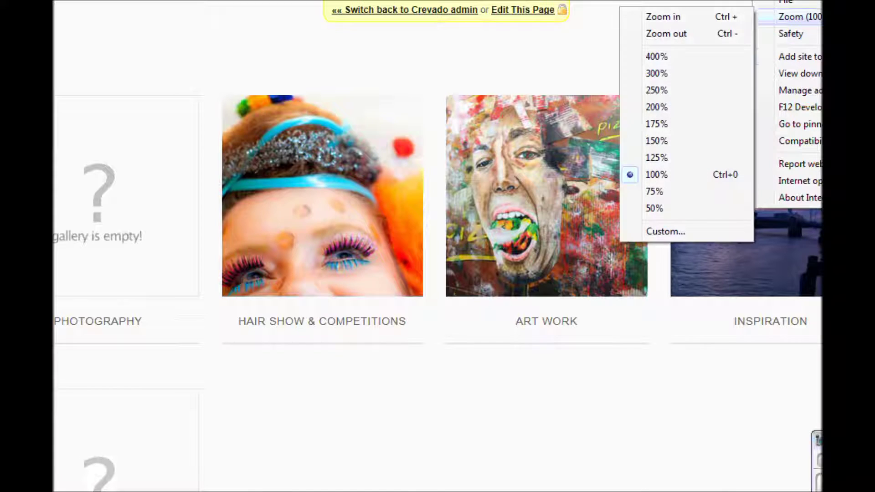
left_click(678, 194)
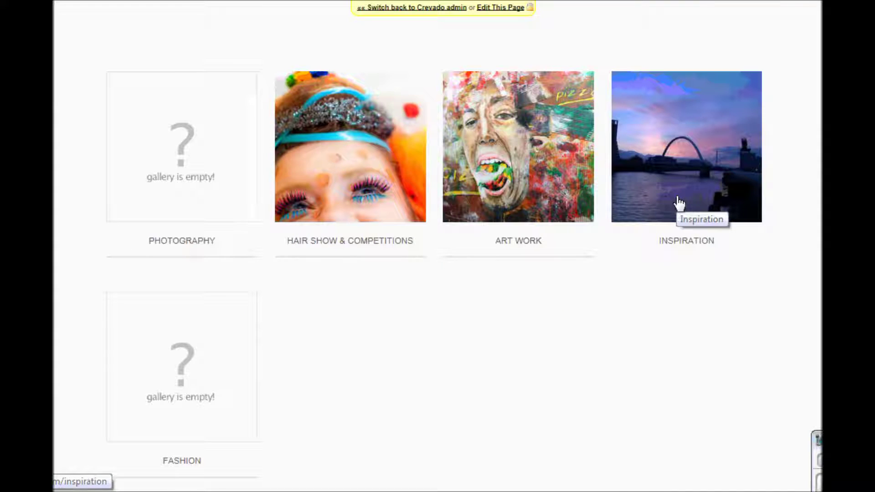
Open the Inspiration gallery and drag through its photos, including the stone bridge shot.
left_click(665, 142)
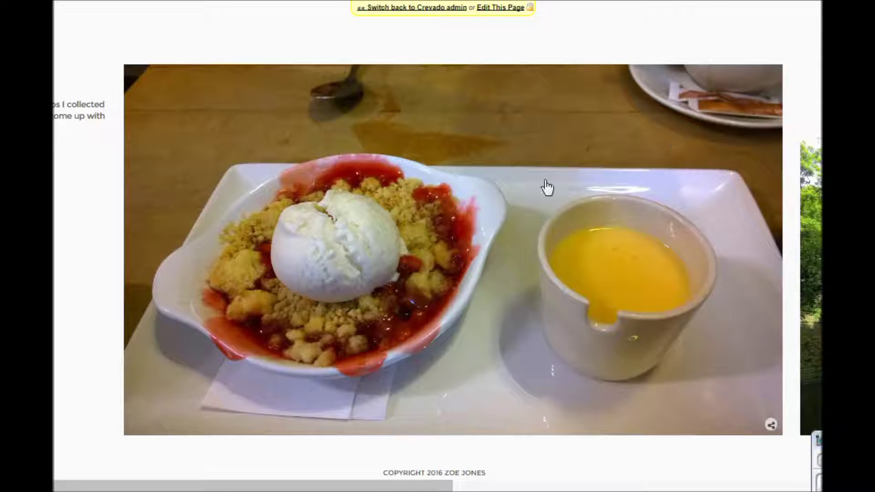
left_click(811, 130)
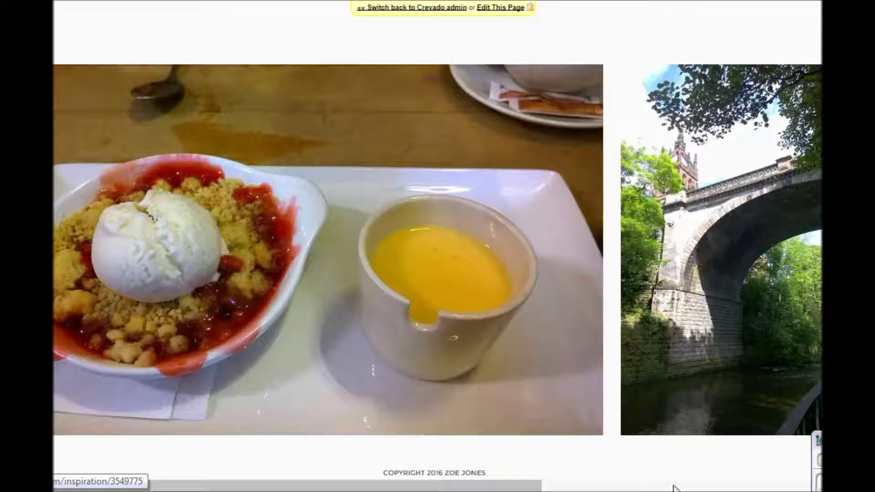
left_click_drag(543, 487, 820, 483)
left_click_drag(706, 487, 167, 476)
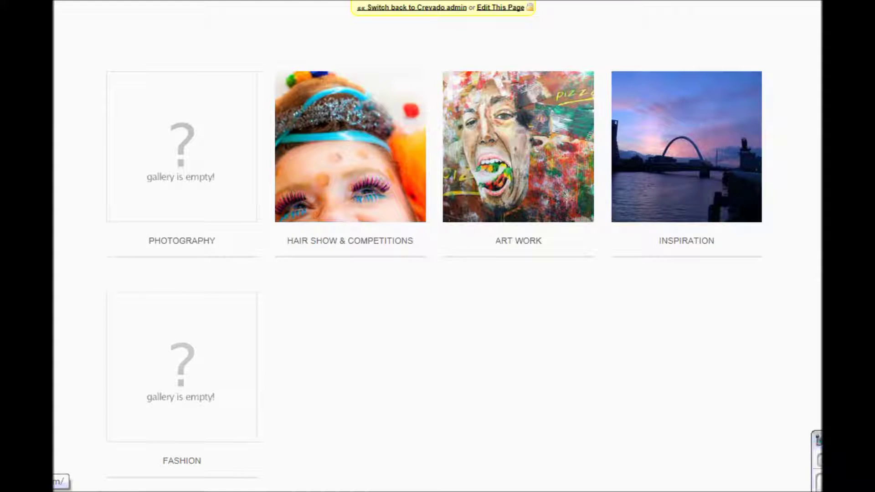
Open the Hair Show & Competitions gallery and scroll through its horizontal strip of photos.
left_click(338, 133)
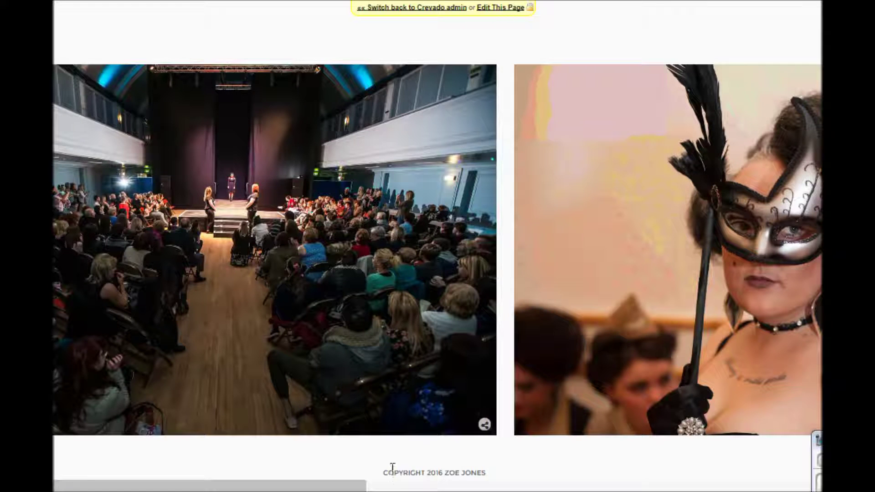
left_click_drag(328, 488, 547, 489)
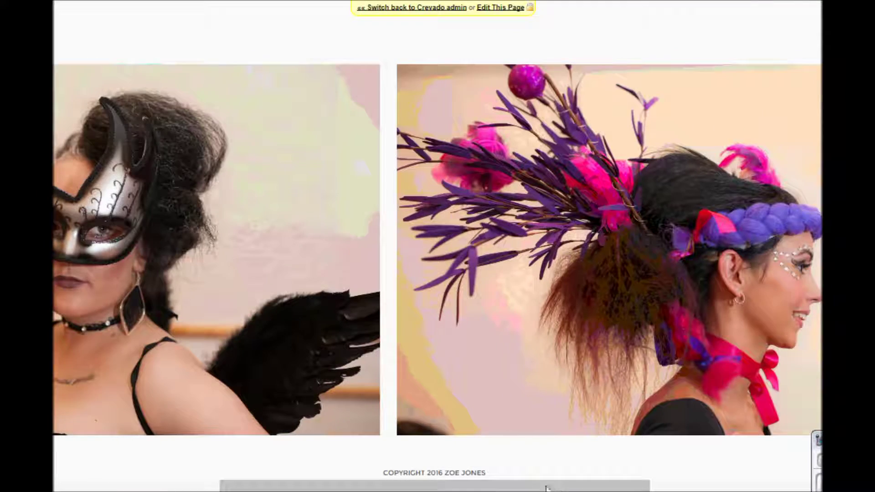
scroll(549, 487, "down", 1)
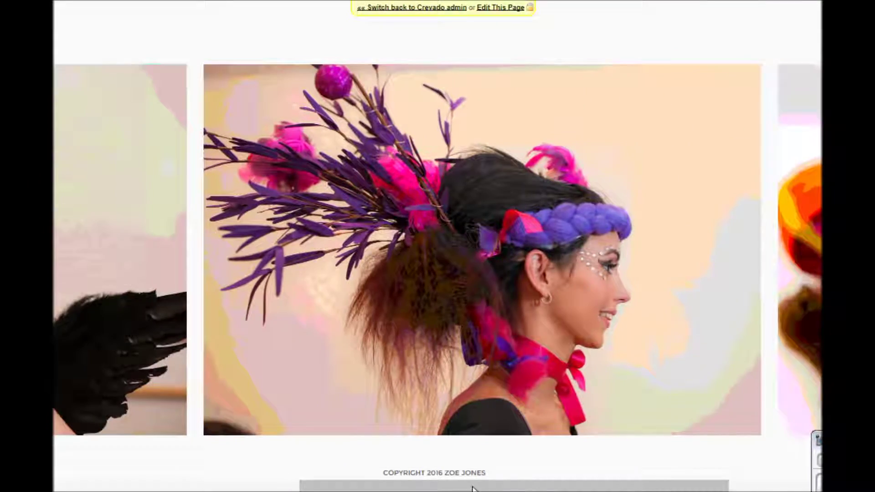
scroll(550, 487, "down", 1)
scroll(551, 486, "down", 2)
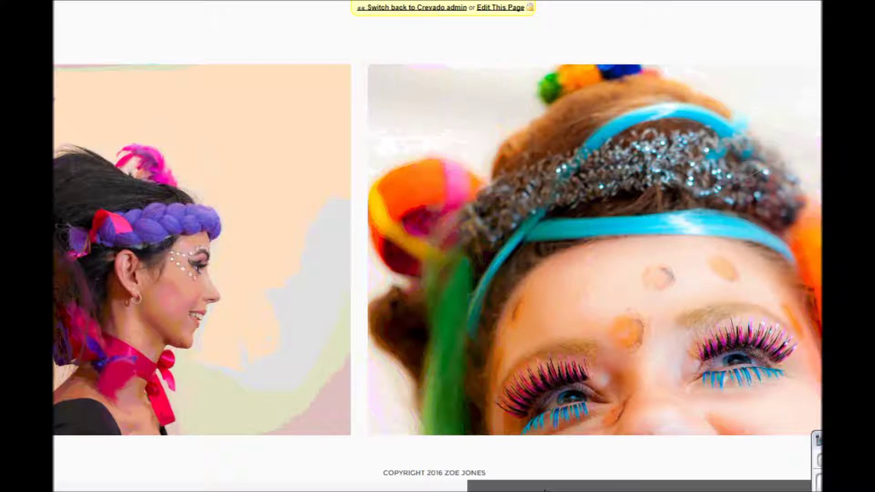
scroll(593, 487, "down", 1)
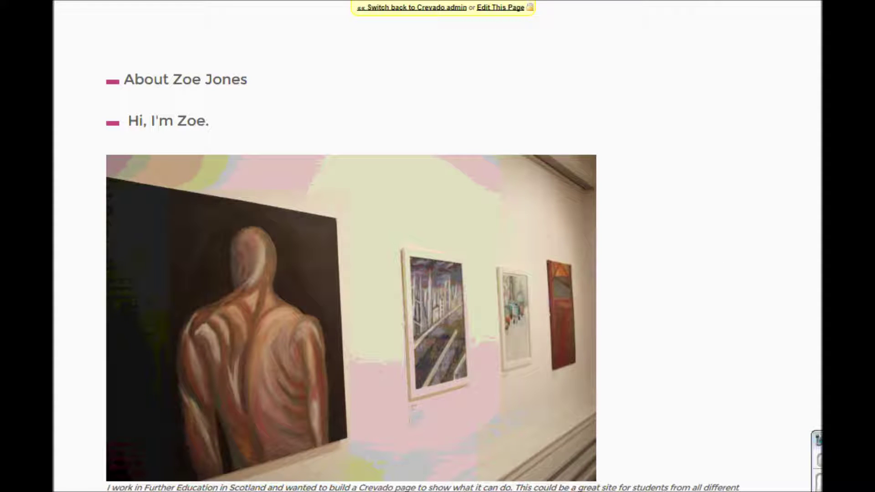
Scroll down the About page and back up to review its gallery-wall photo and introduction.
scroll(422, 269, "down", 3)
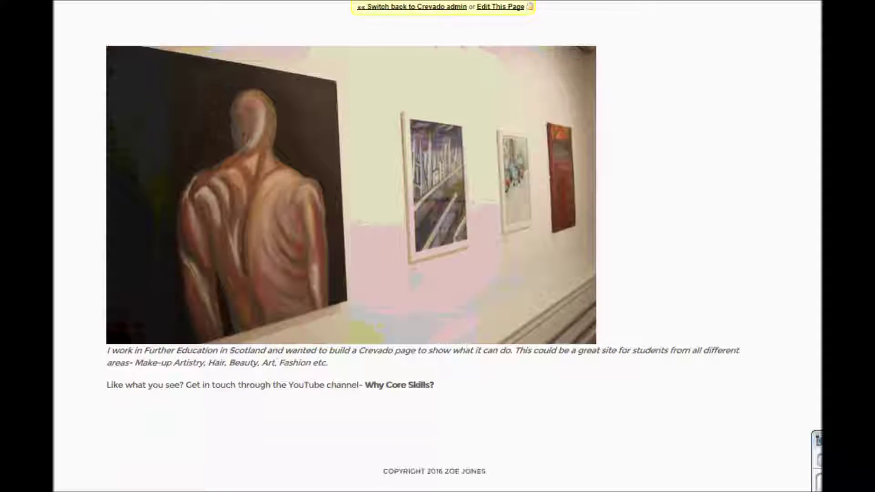
scroll(422, 269, "up", 3)
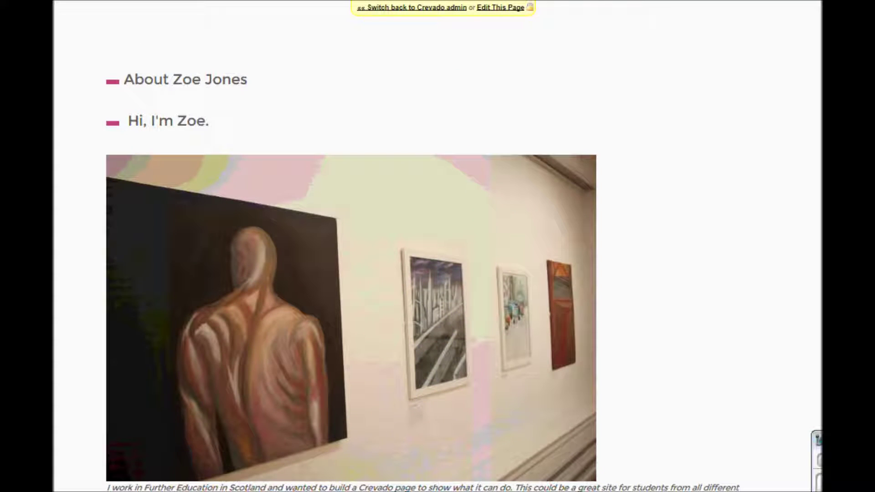